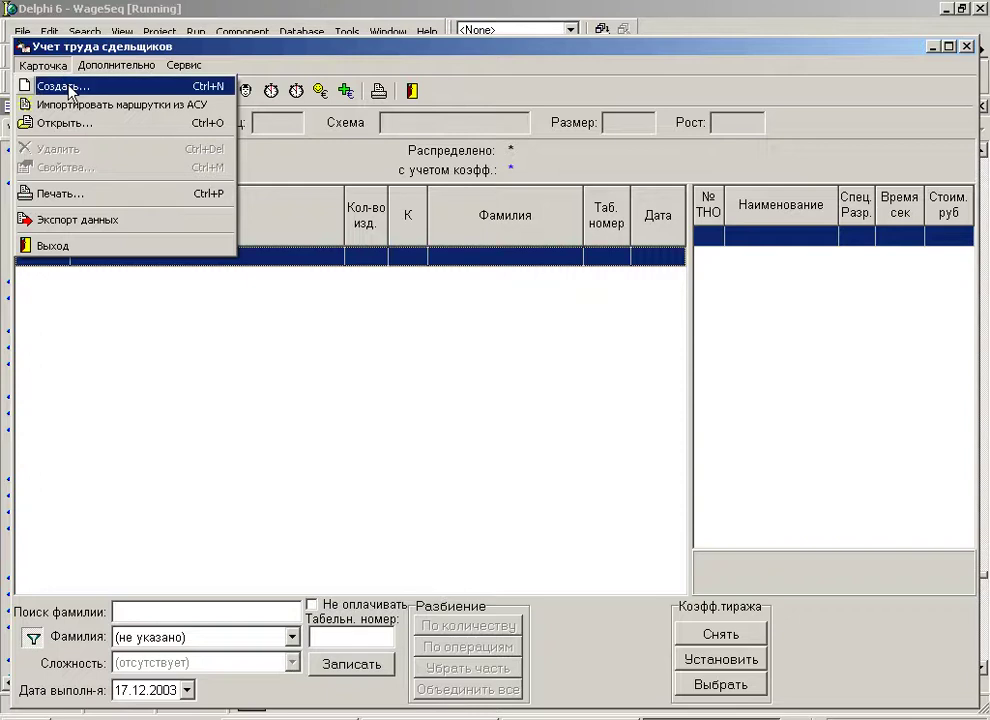
- Start a new output accounting card with 10 units and the labour division scheme of model 716
click(70, 90)
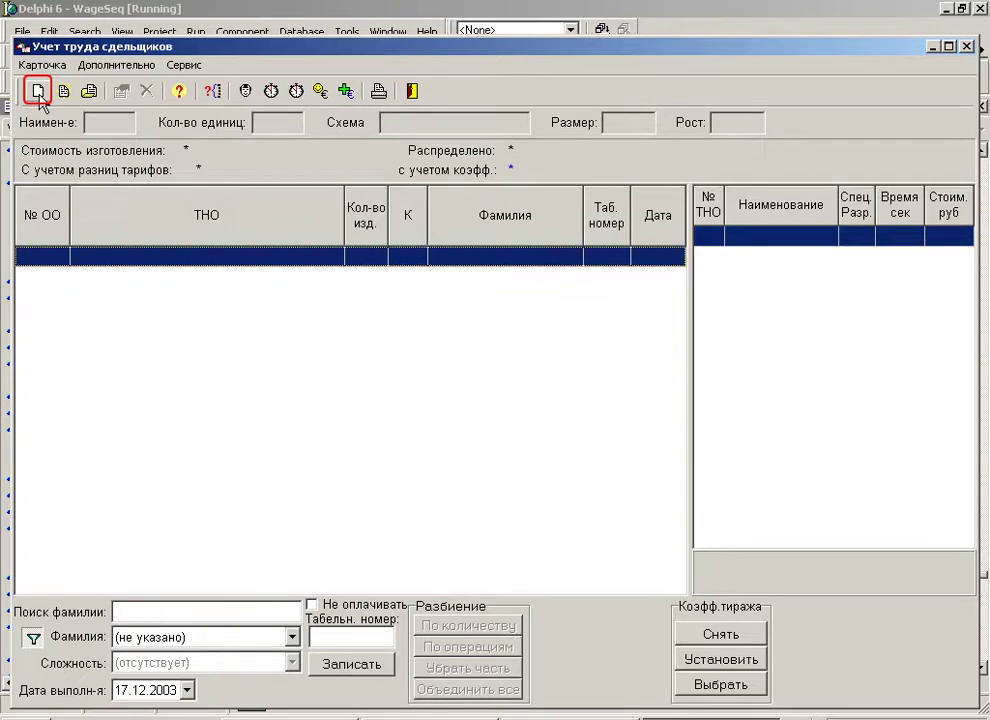
click(38, 92)
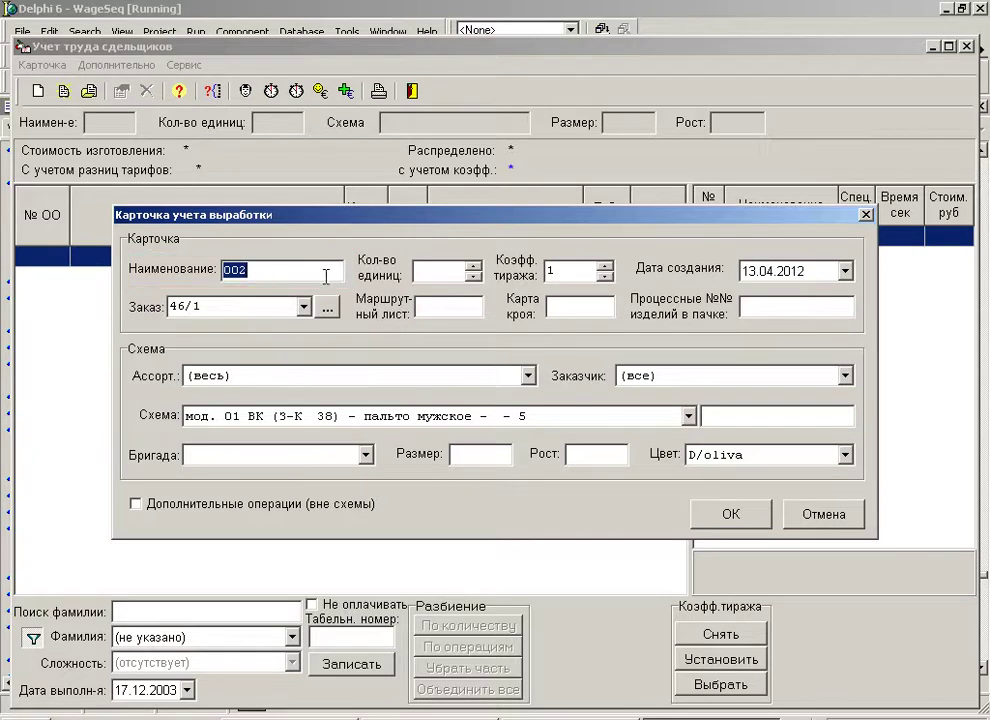
click(422, 274)
text(10)
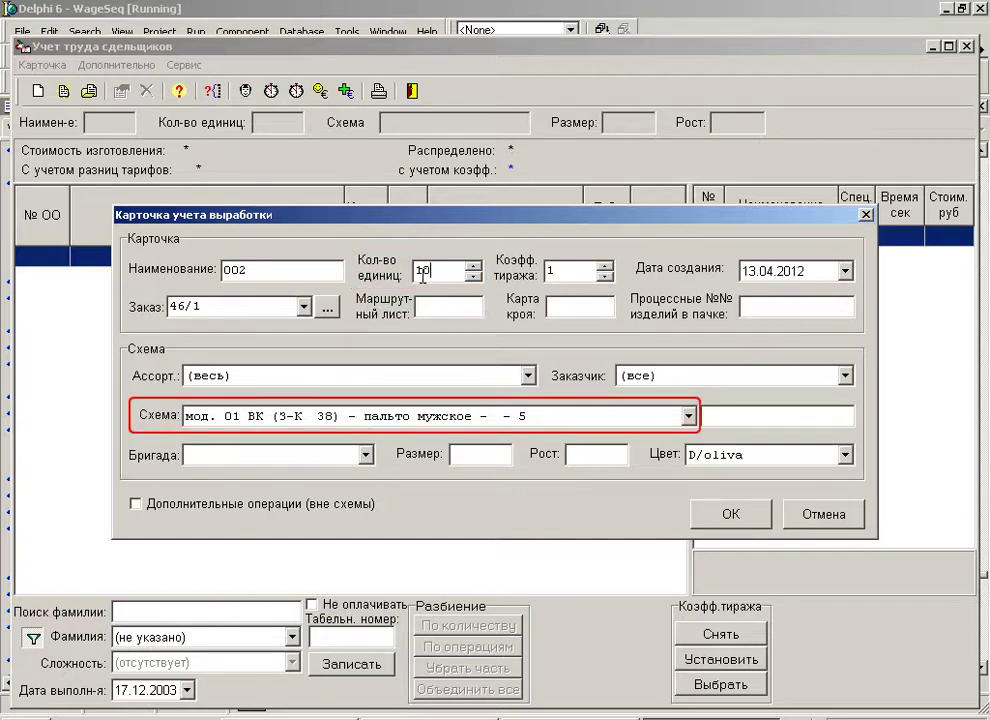
click(414, 424)
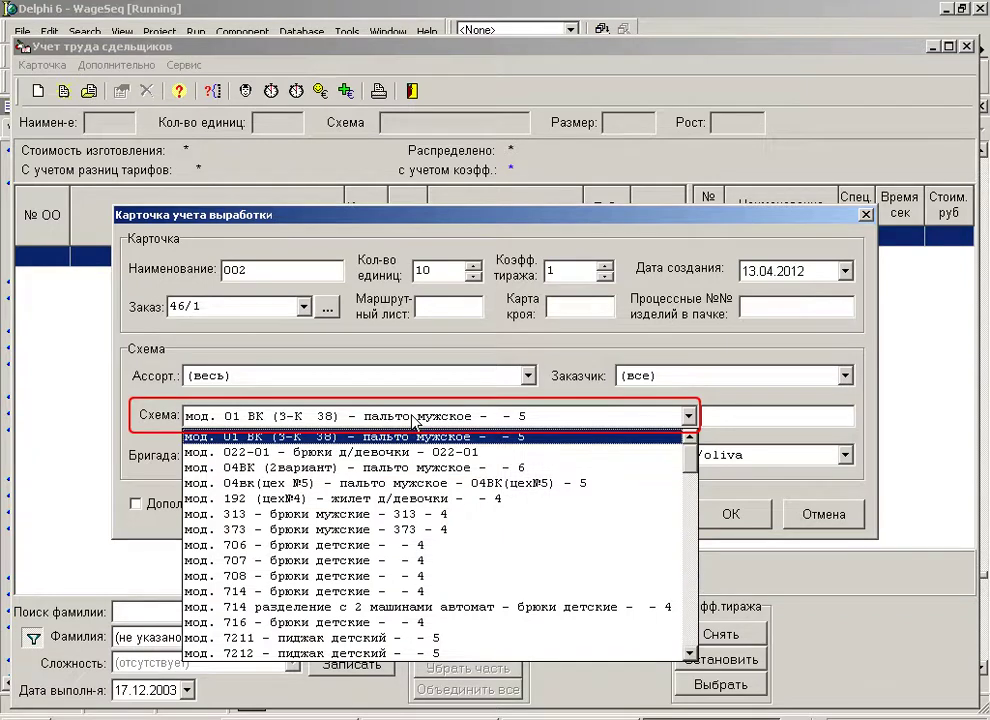
click(414, 420)
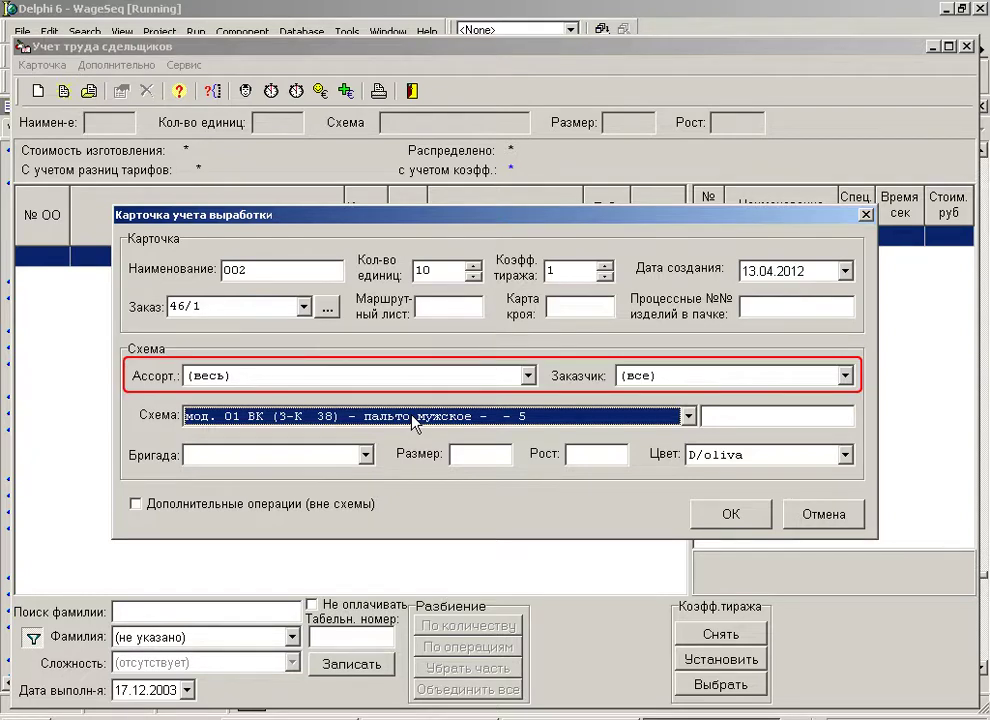
click(712, 414)
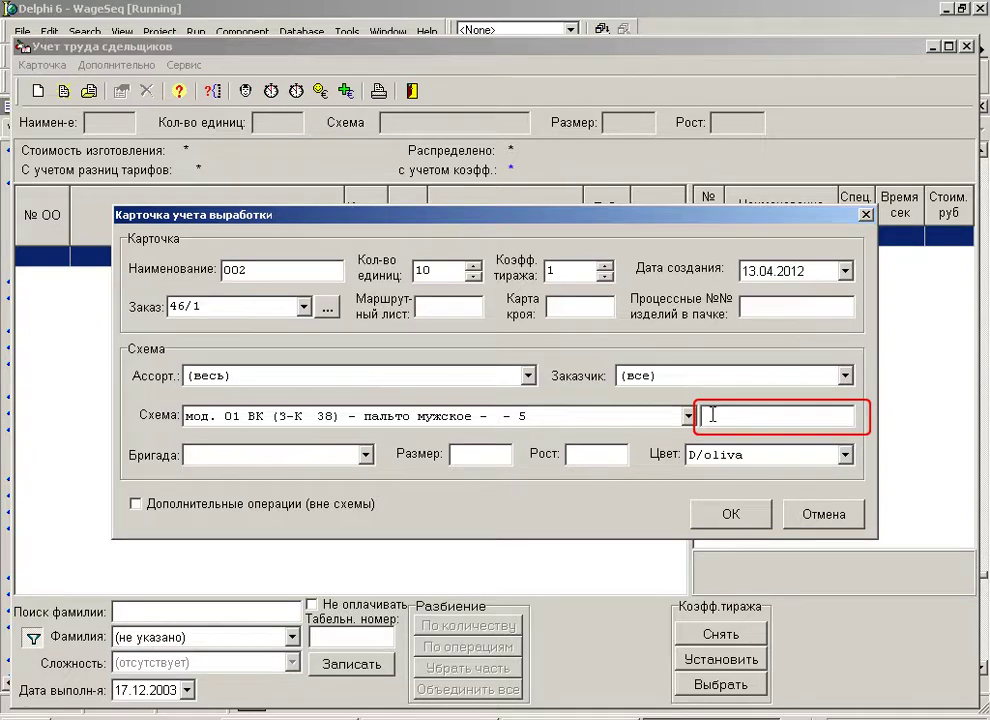
text(716)
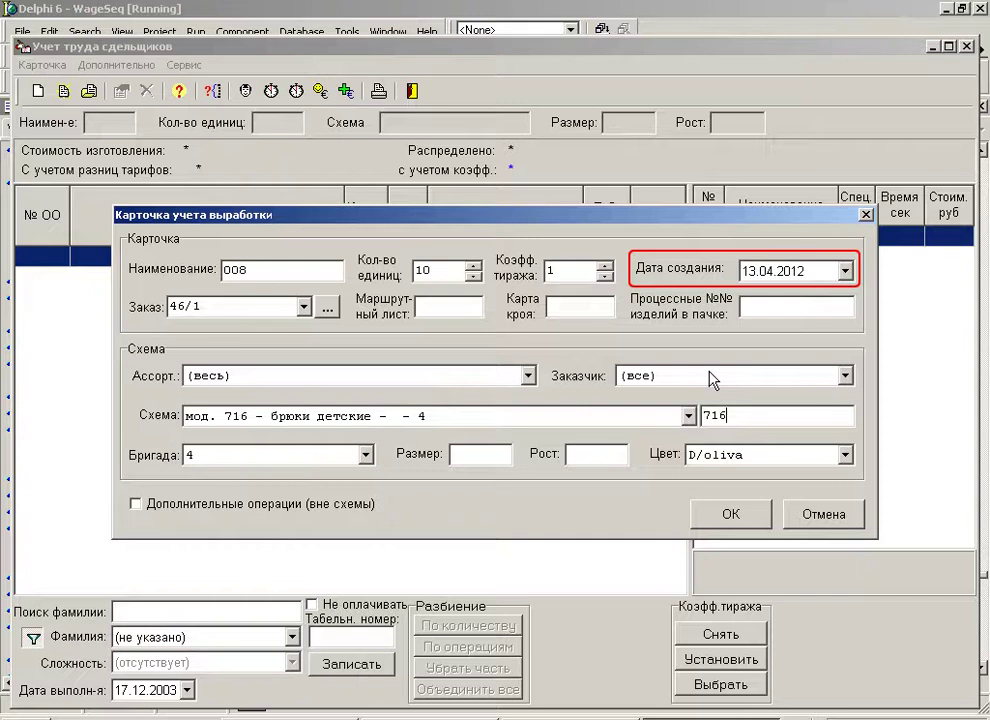
- Set the new card's creation date to 15.04.2012, clear its order field and save the card
click(845, 271)
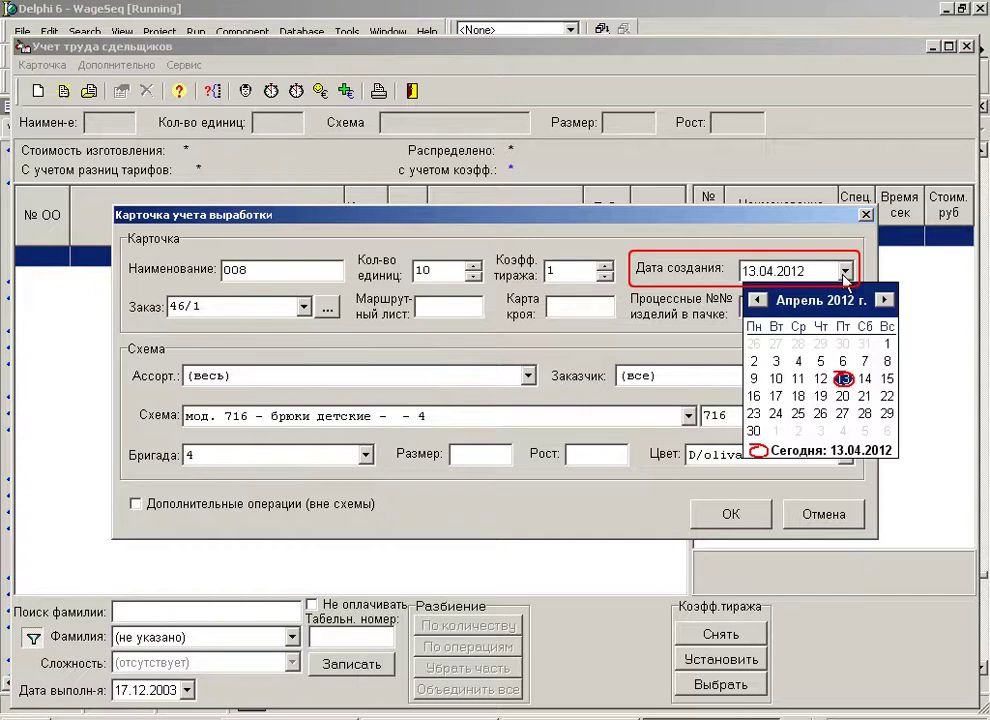
click(884, 380)
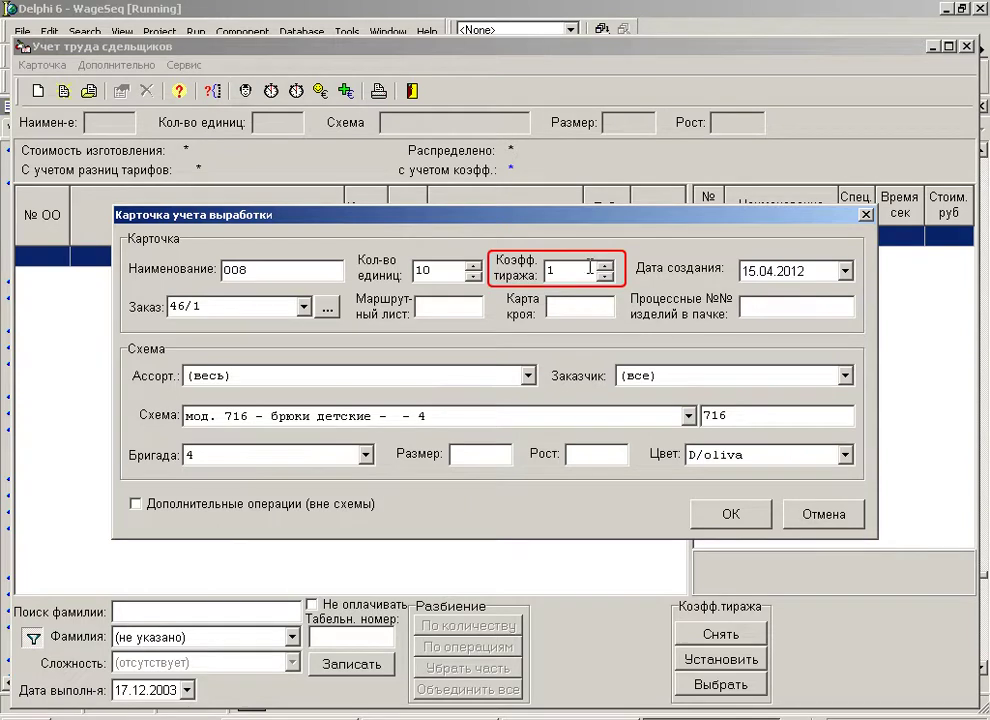
double_click(222, 313)
key(Delete)
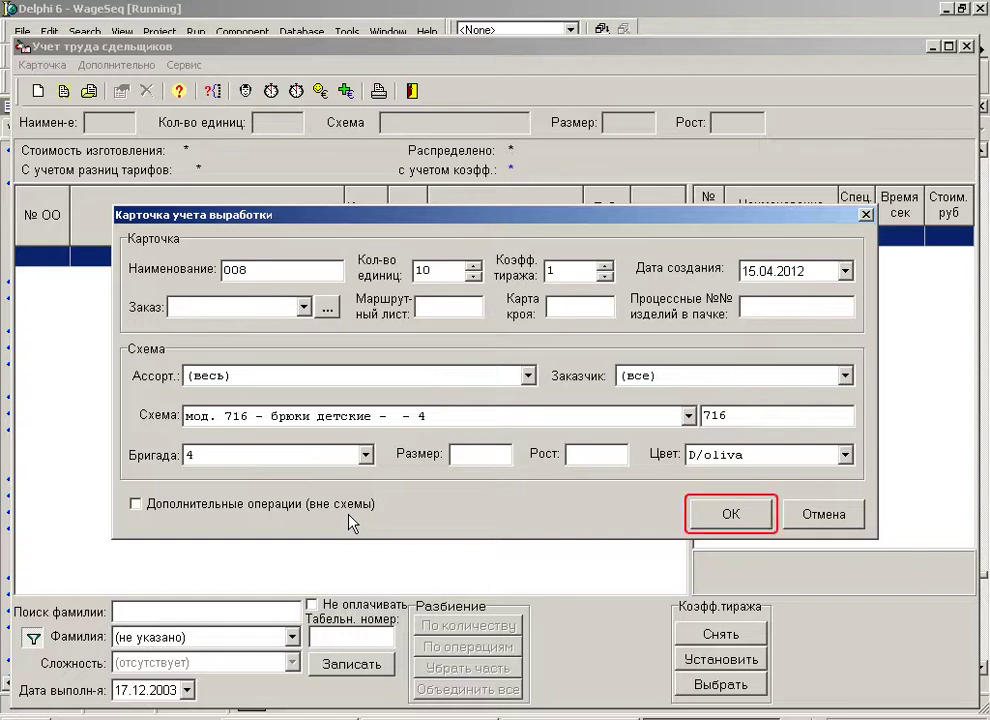
click(743, 517)
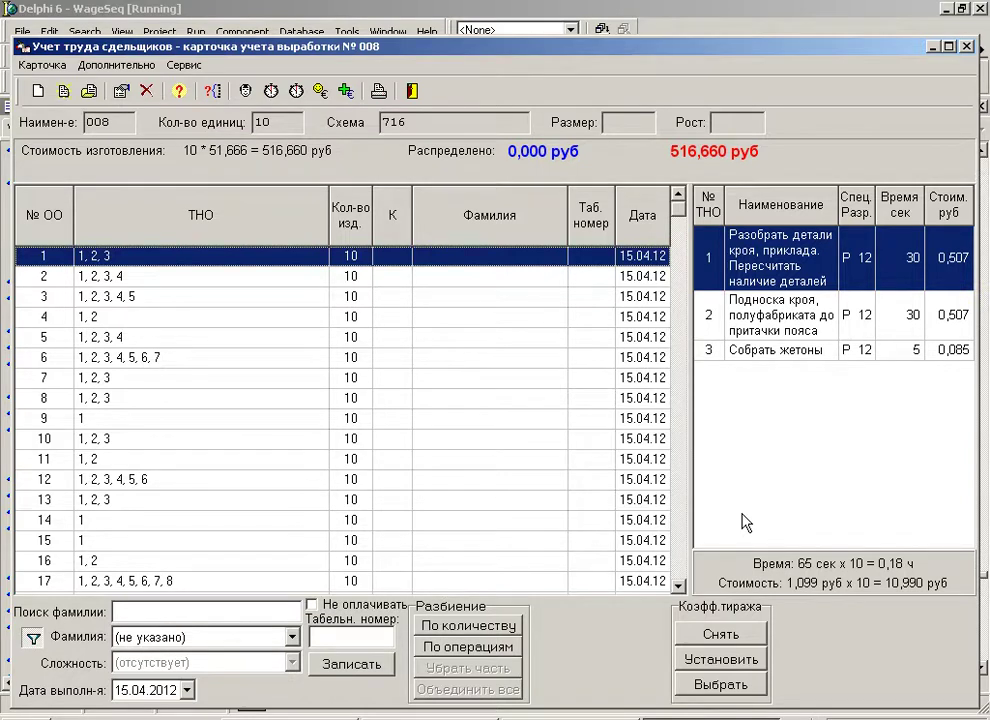
key(F10)
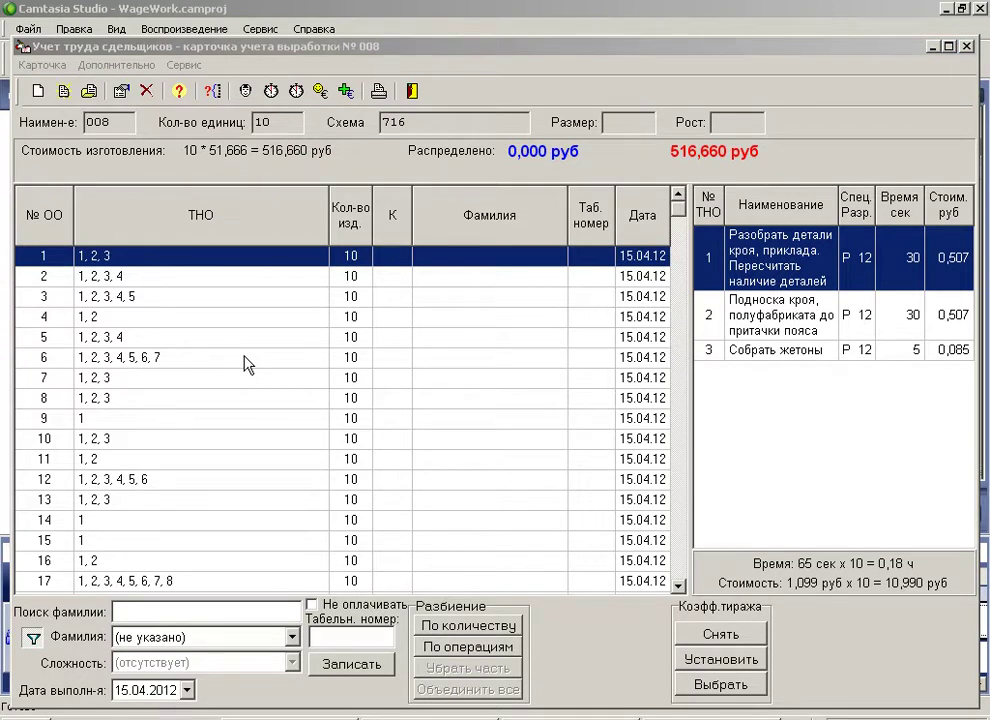
click(38, 68)
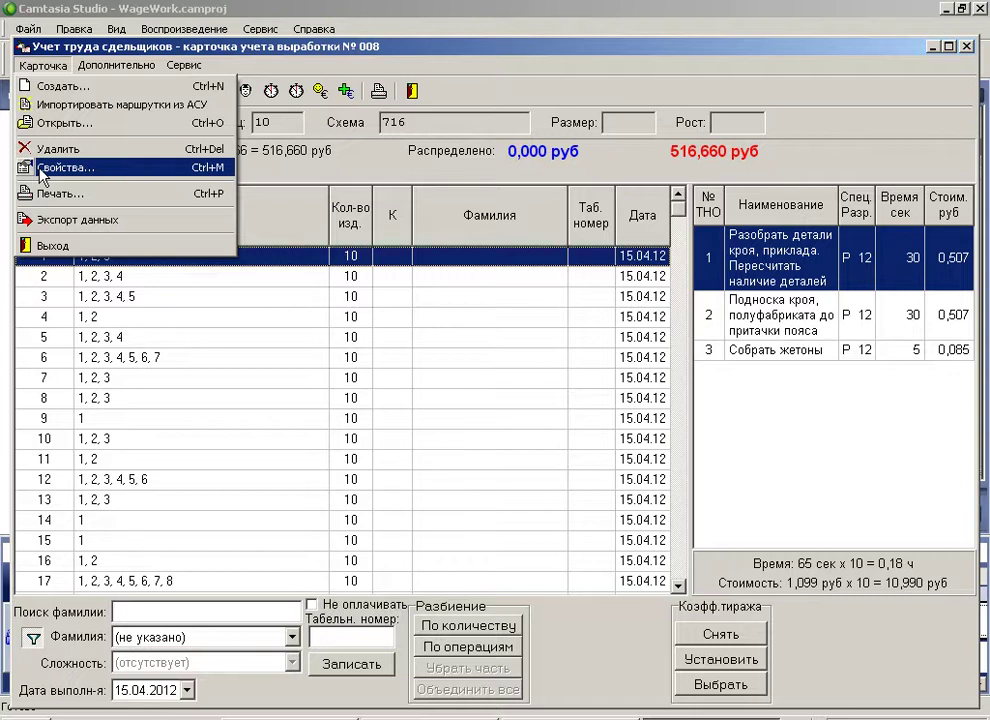
key(Escape)
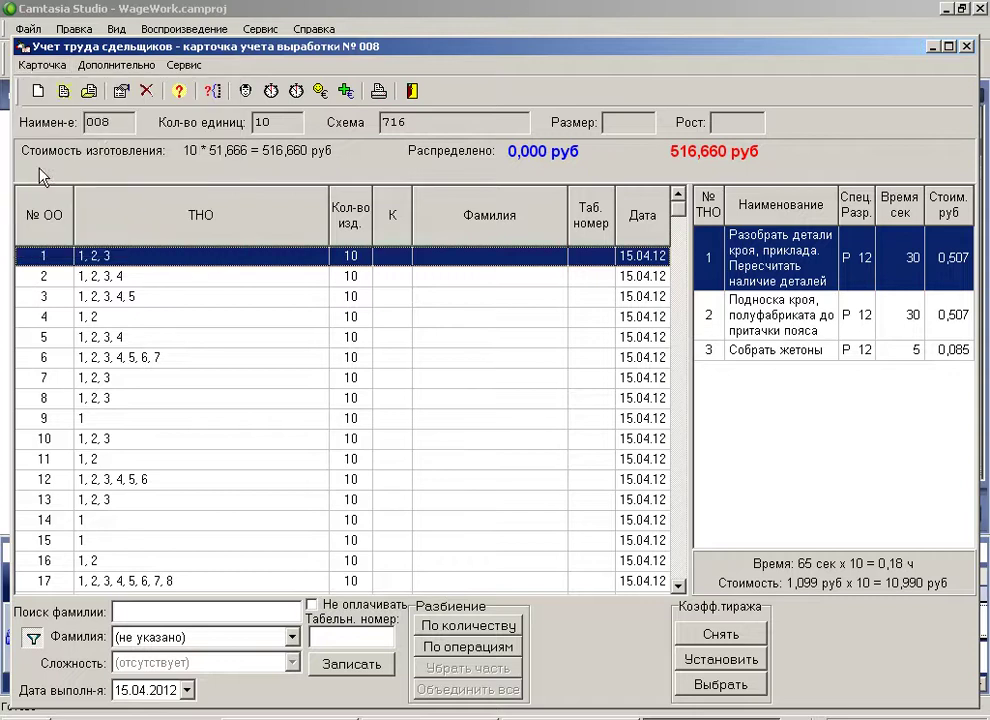
- Change the number of units in the properties of card 008 to 15 and save the change
click(124, 95)
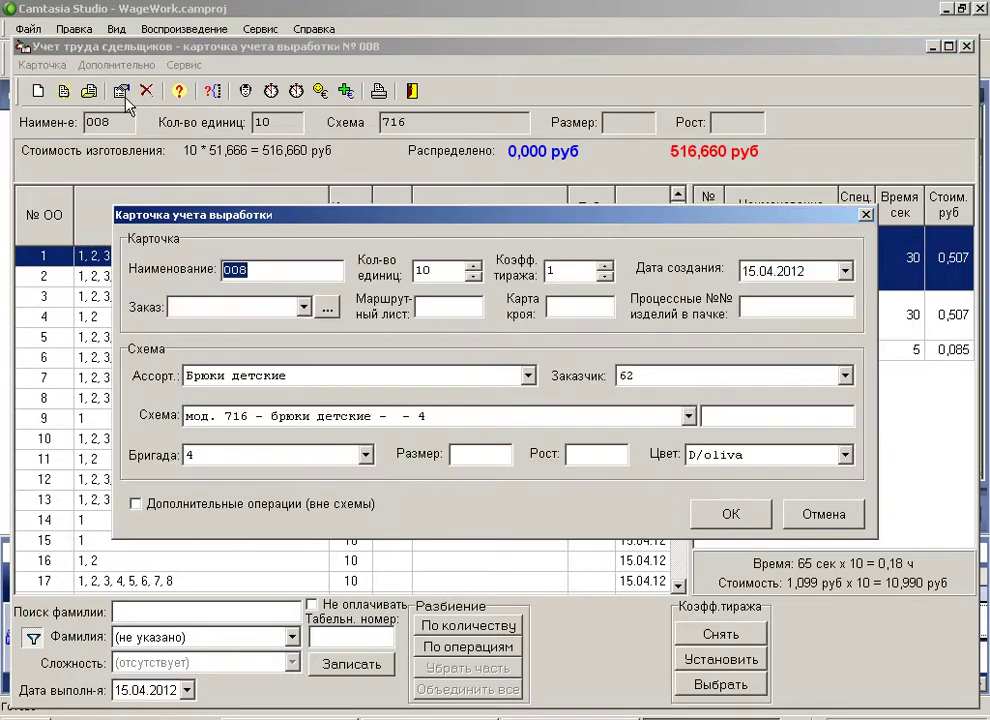
click(473, 267)
click(473, 267)
click(473, 267)
click(473, 267)
click(473, 267)
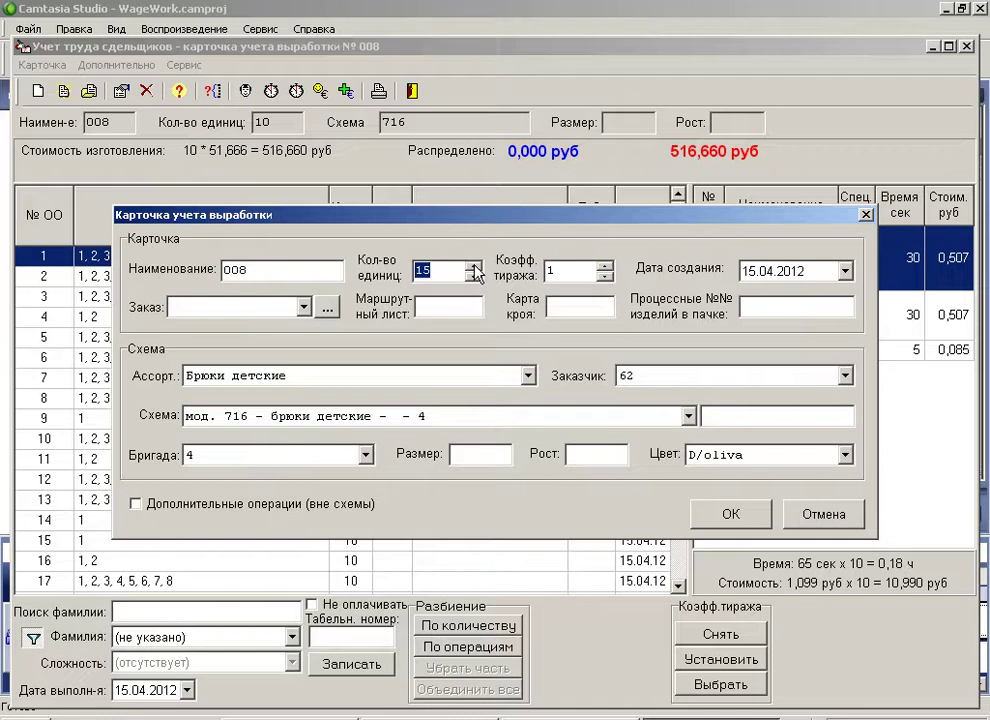
click(739, 512)
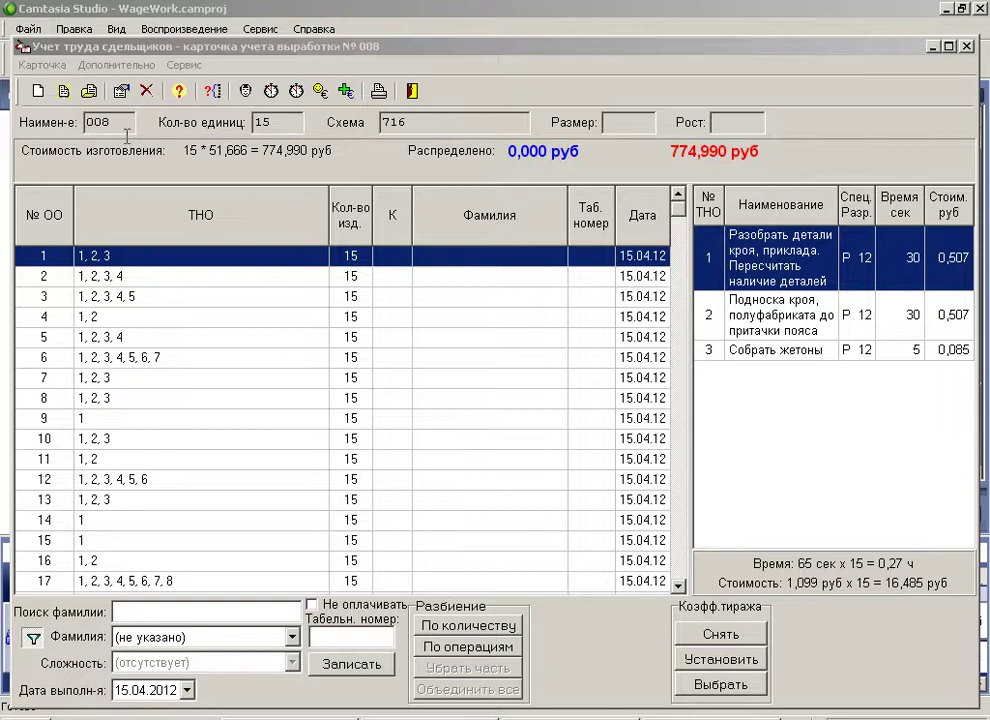
- In the card list, display the amounts for cards 166, 167, 32 and 101, and open card 166
click(46, 66)
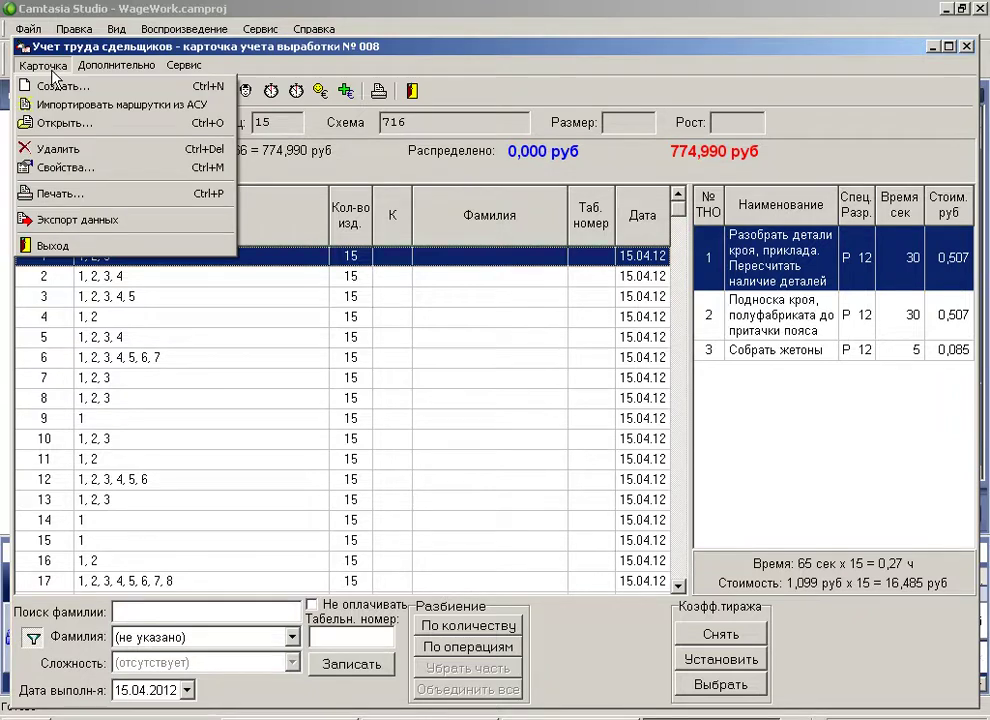
click(52, 124)
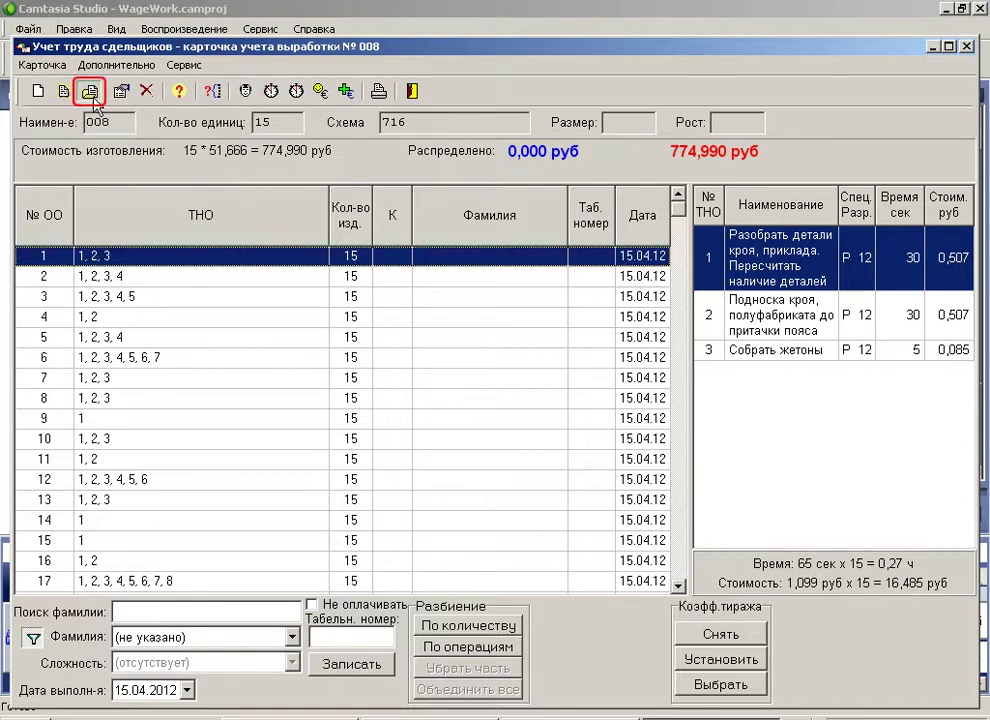
click(94, 99)
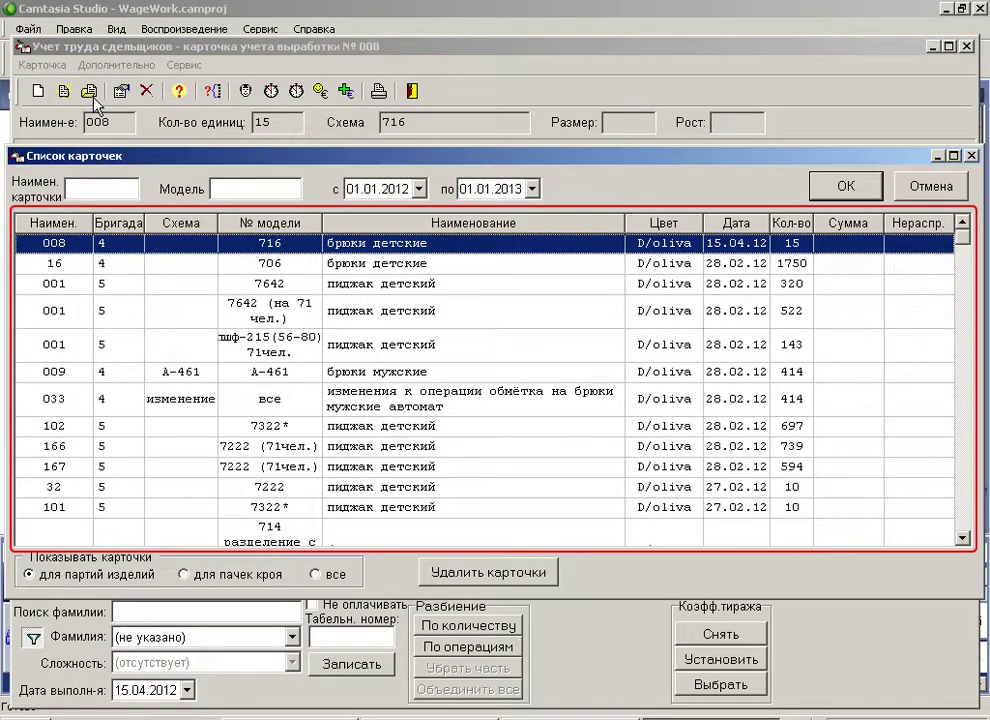
click(297, 450)
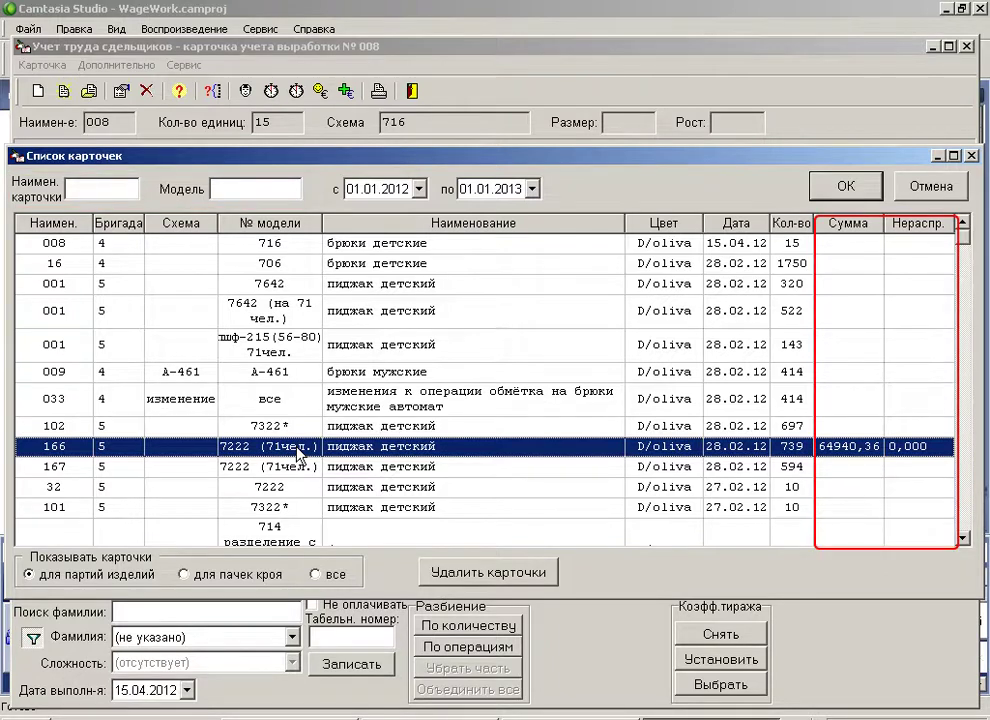
click(843, 470)
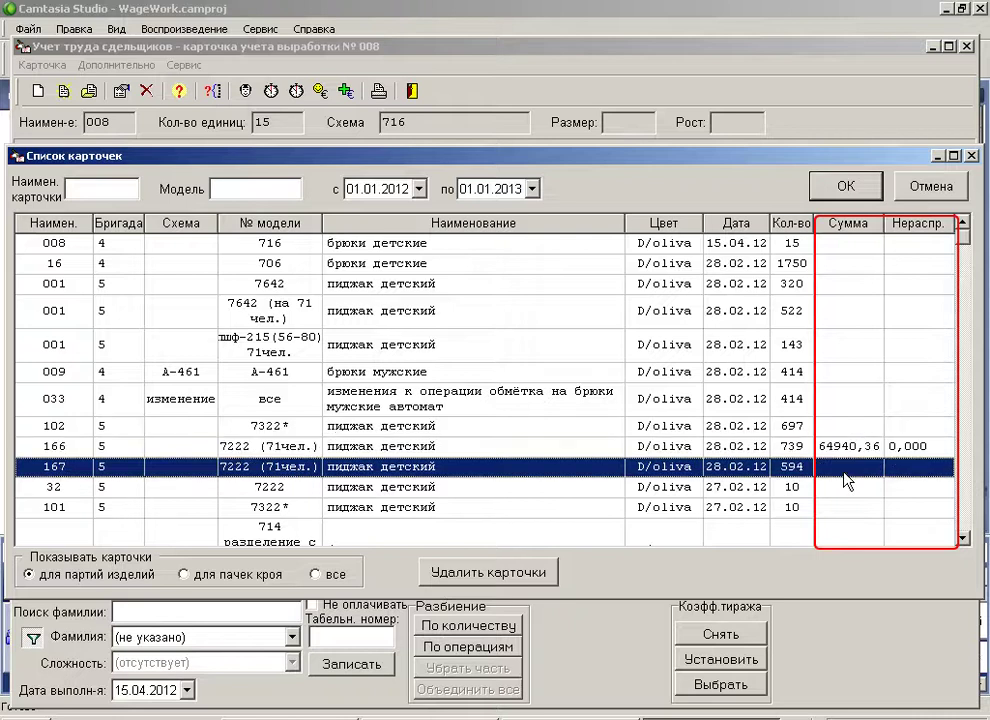
click(845, 490)
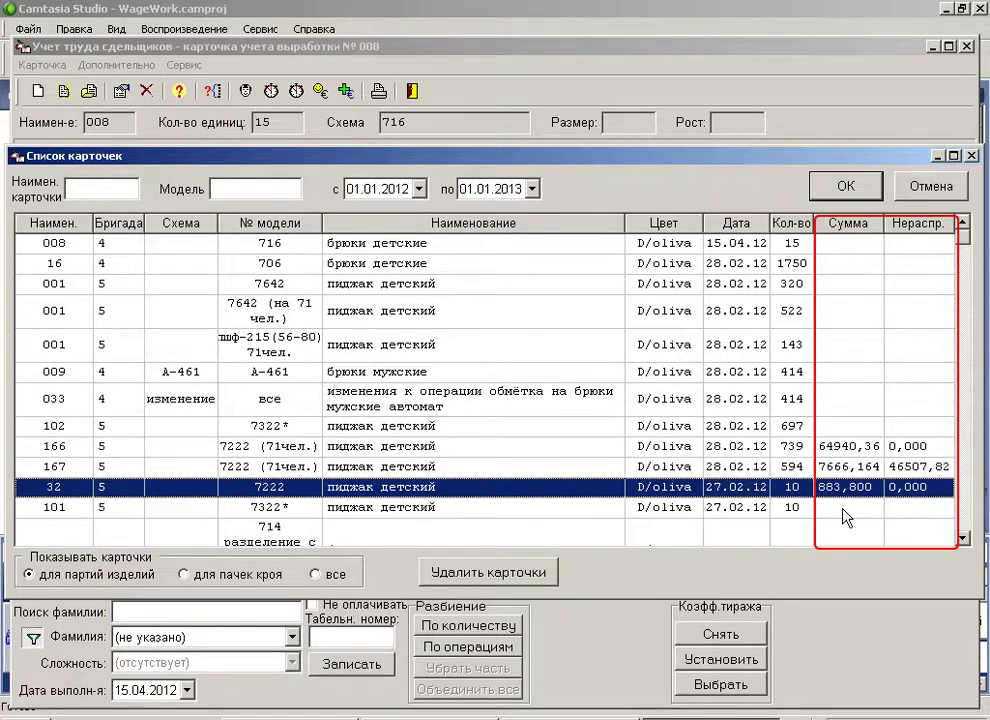
click(845, 508)
click(830, 446)
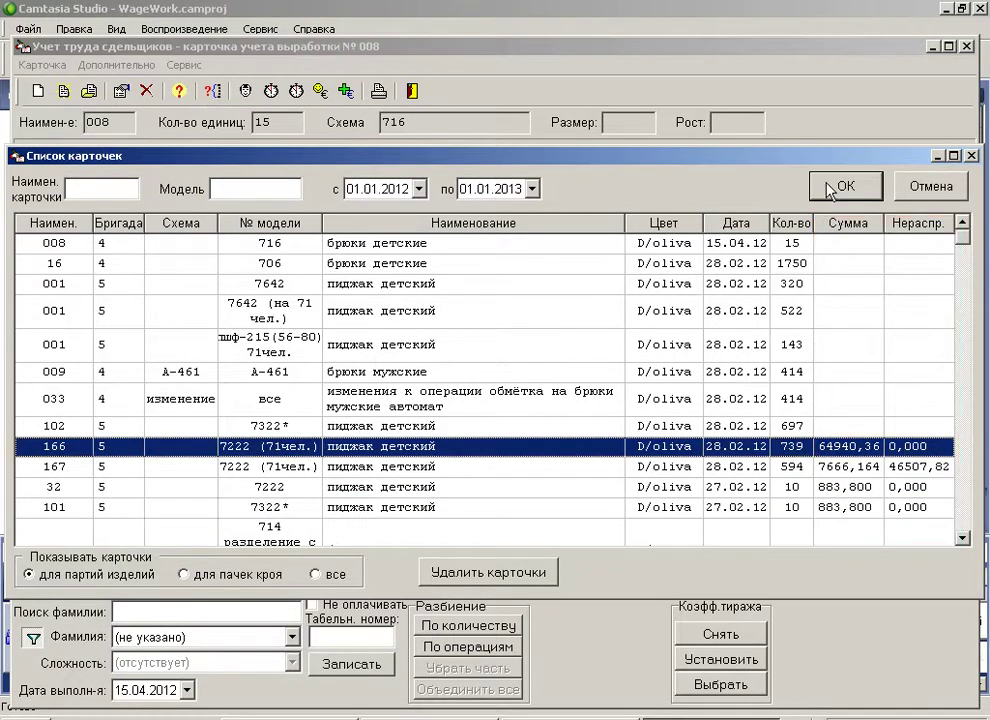
click(843, 187)
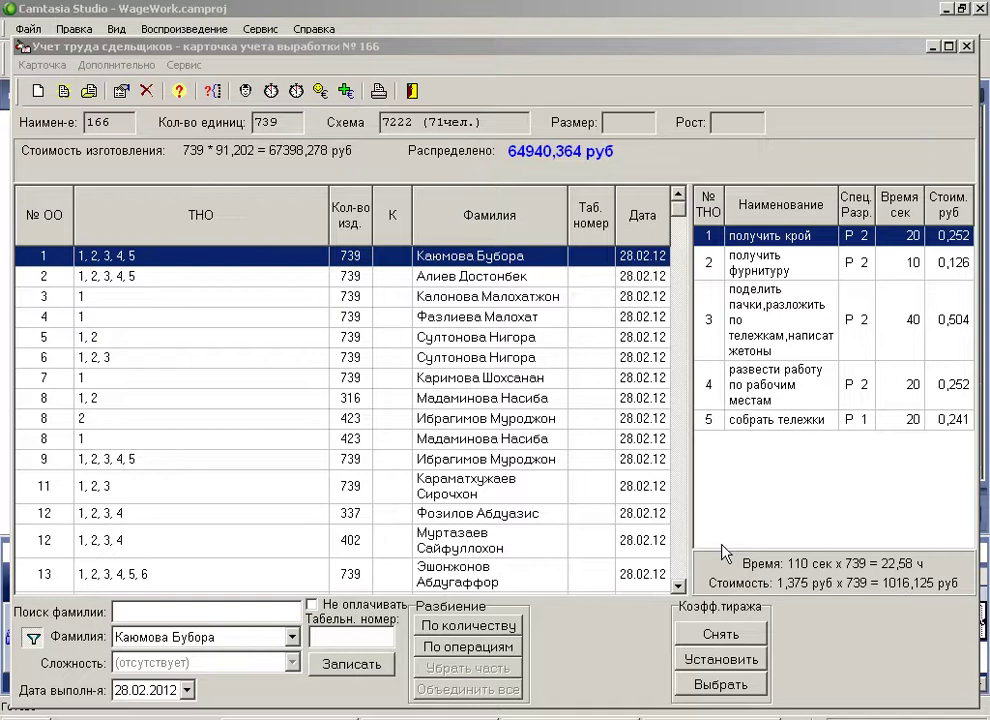
click(53, 64)
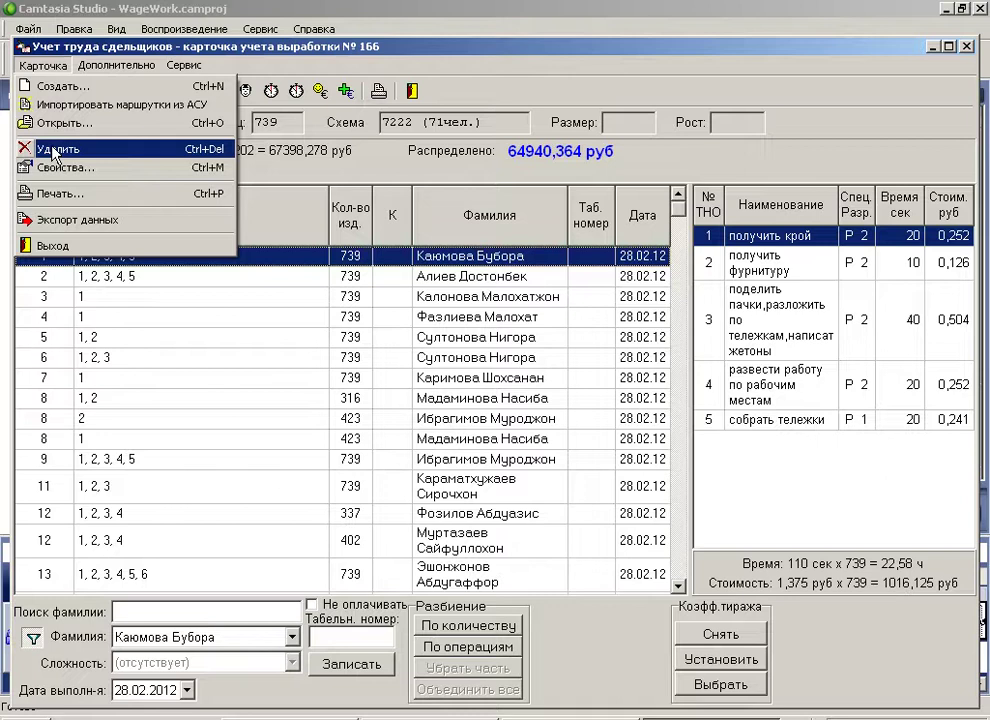
key(Escape)
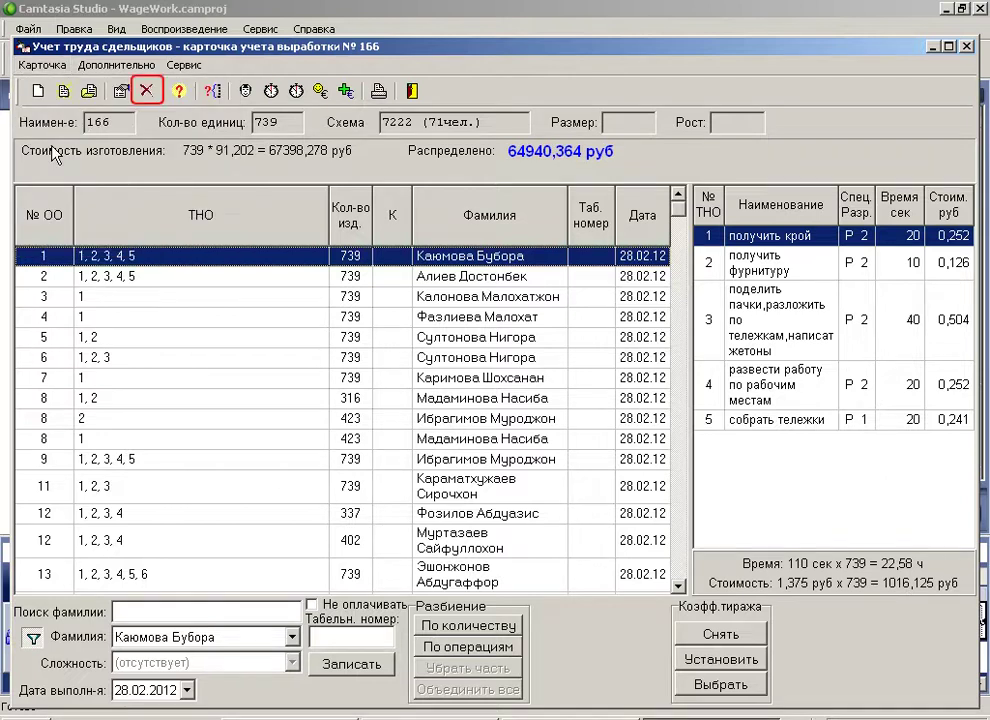
click(147, 98)
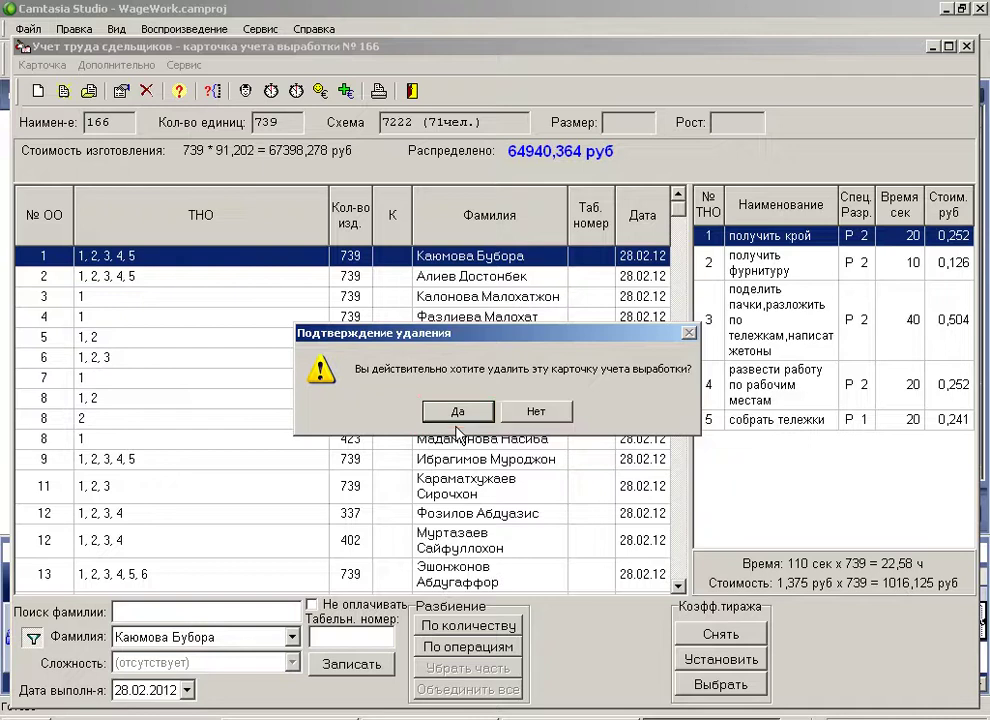
click(532, 416)
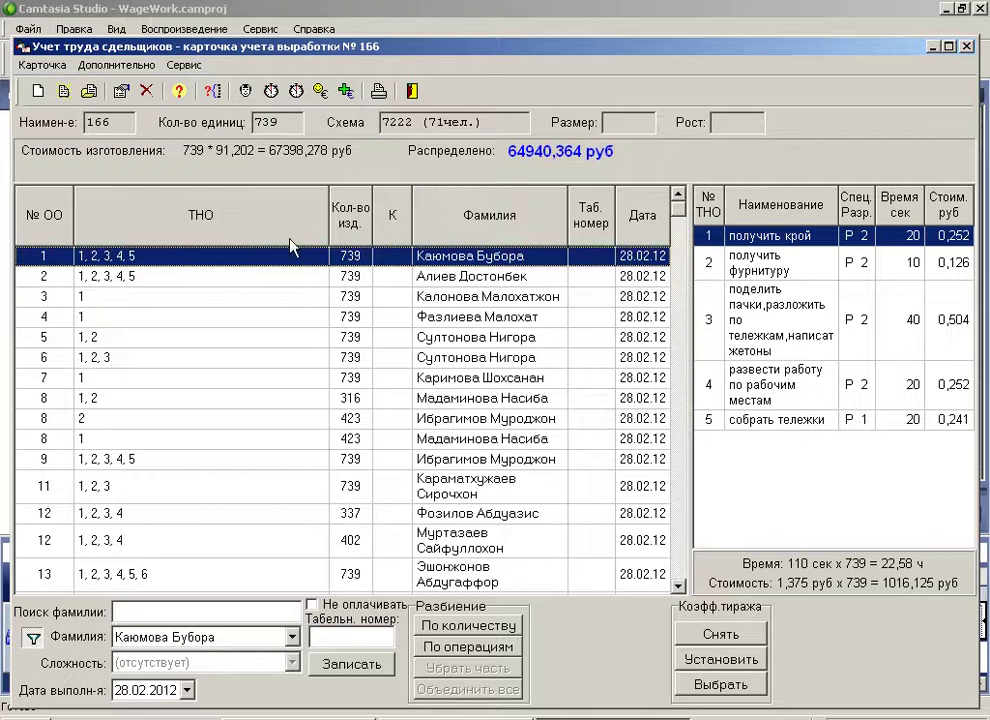
- Start creating cards from imported route sheets, choosing the model 7211 children's jacket scheme and the second listed К7211 706 Костюм order
click(43, 65)
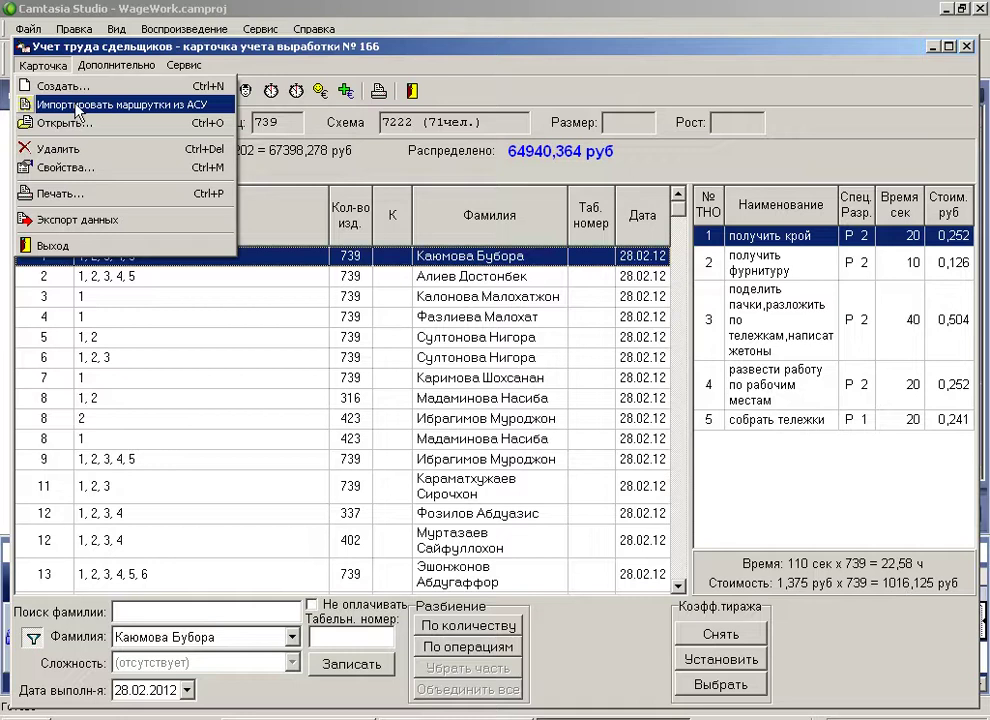
key(Escape)
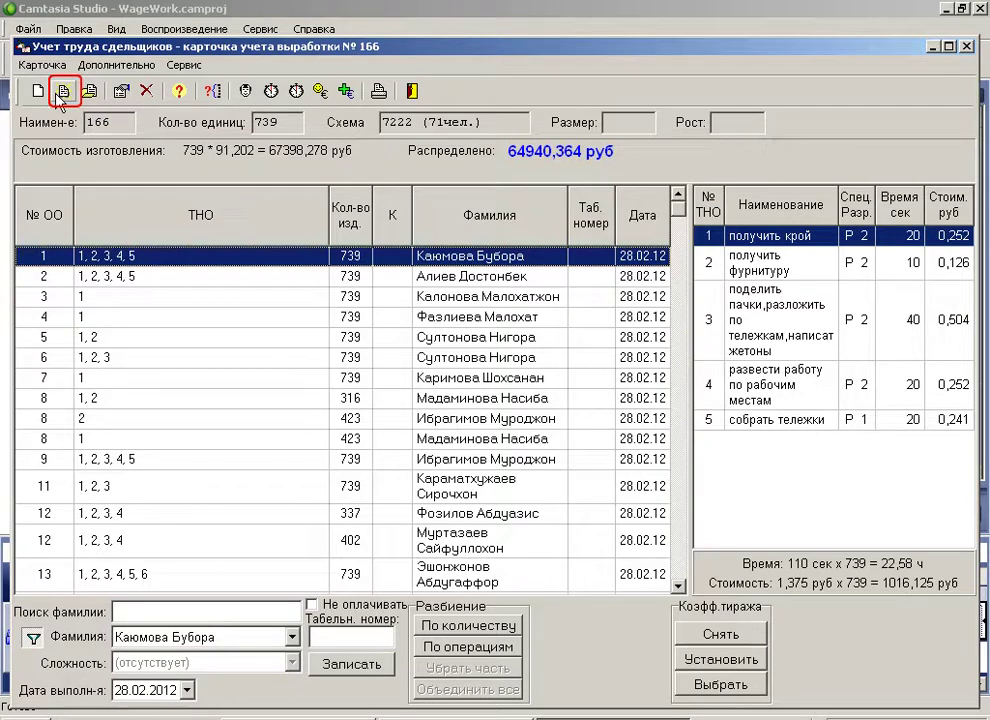
click(58, 96)
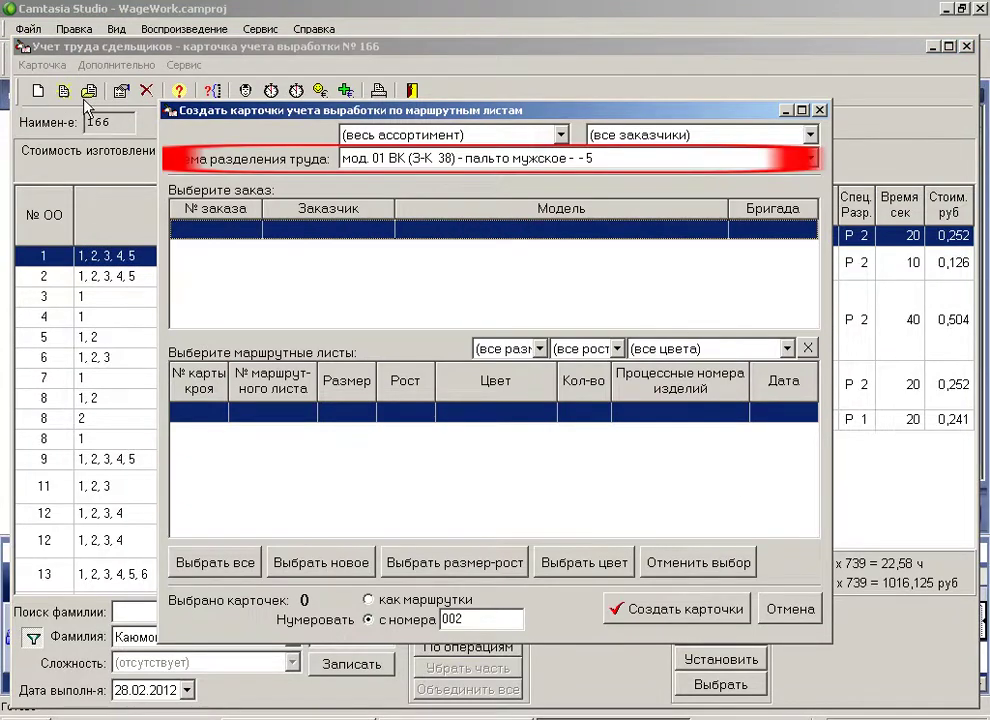
click(382, 158)
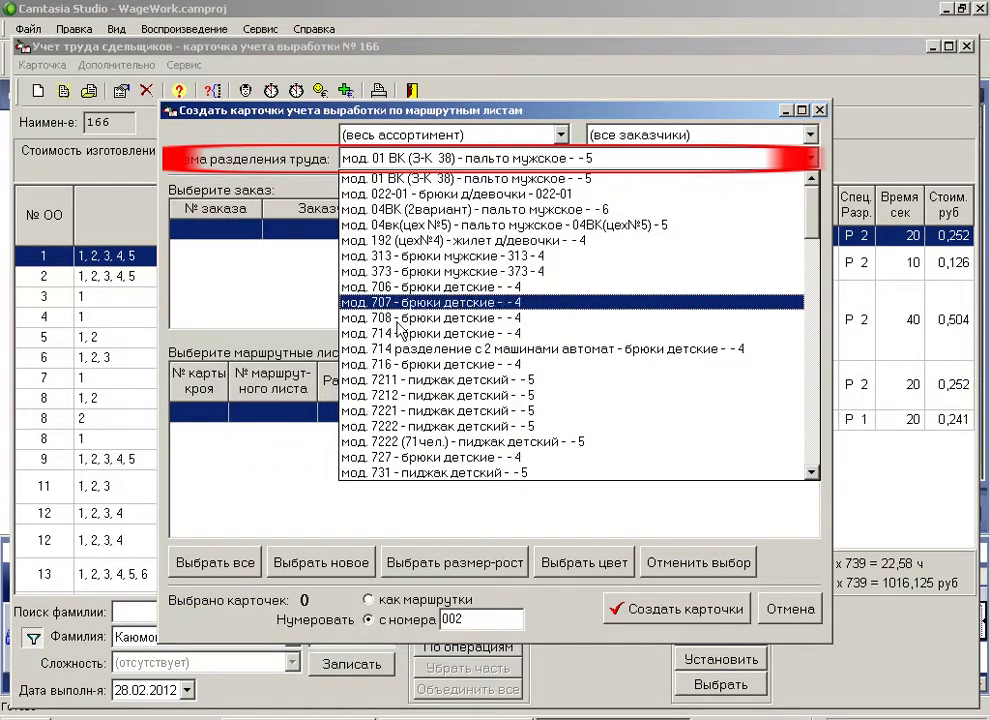
click(428, 381)
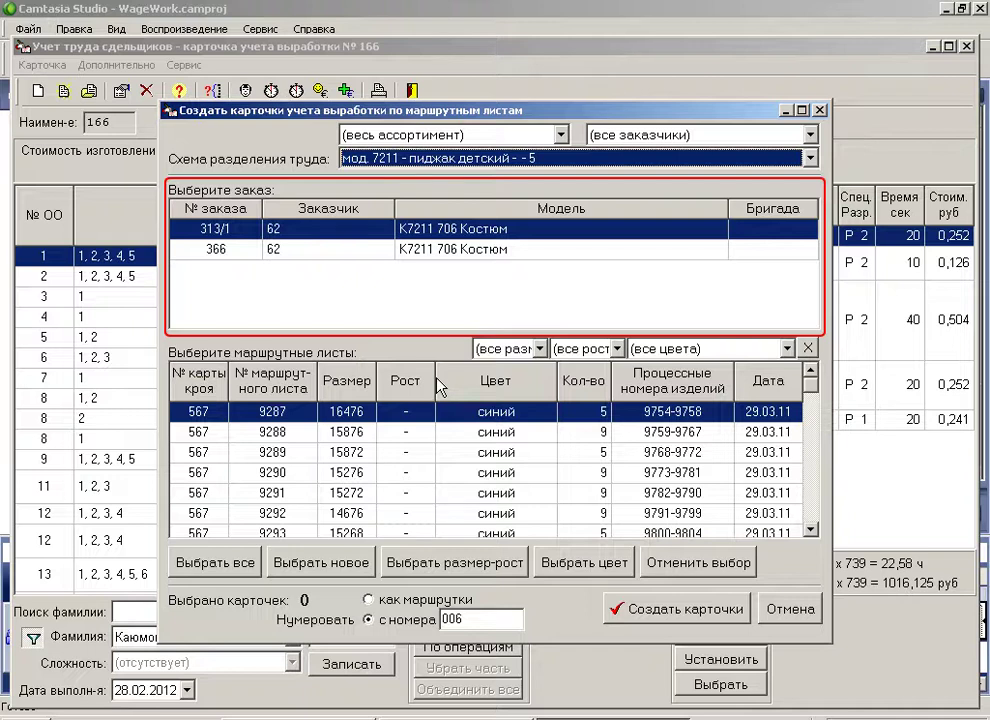
click(389, 249)
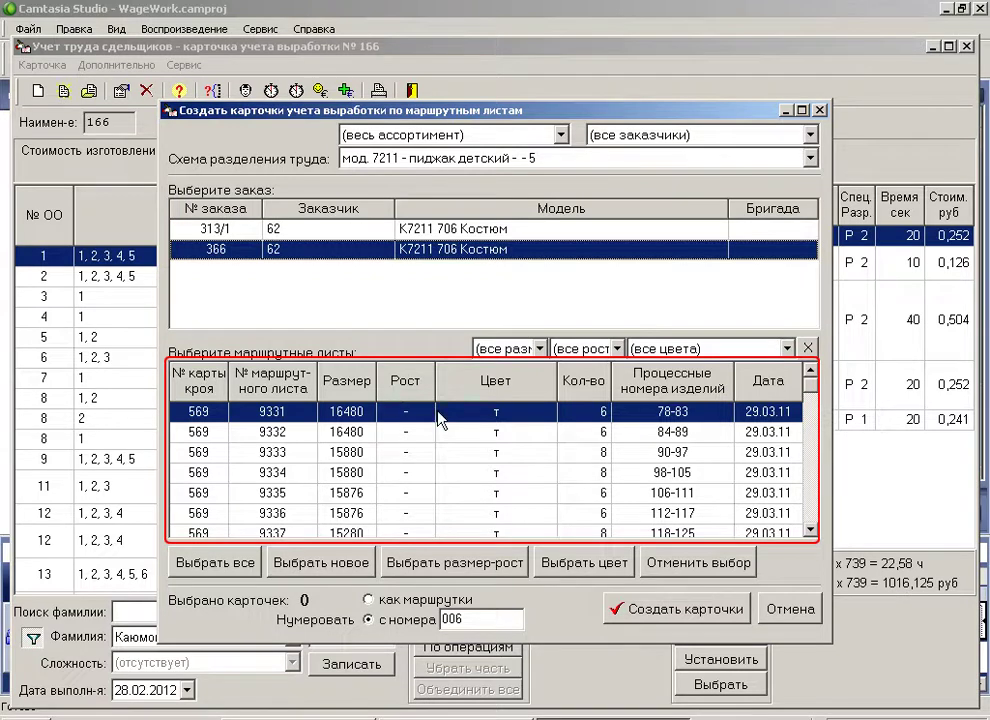
- Look through the route sheets listed for the selected order
click(811, 530)
click(811, 530)
click(811, 530)
click(811, 530)
click(811, 530)
click(811, 531)
click(811, 531)
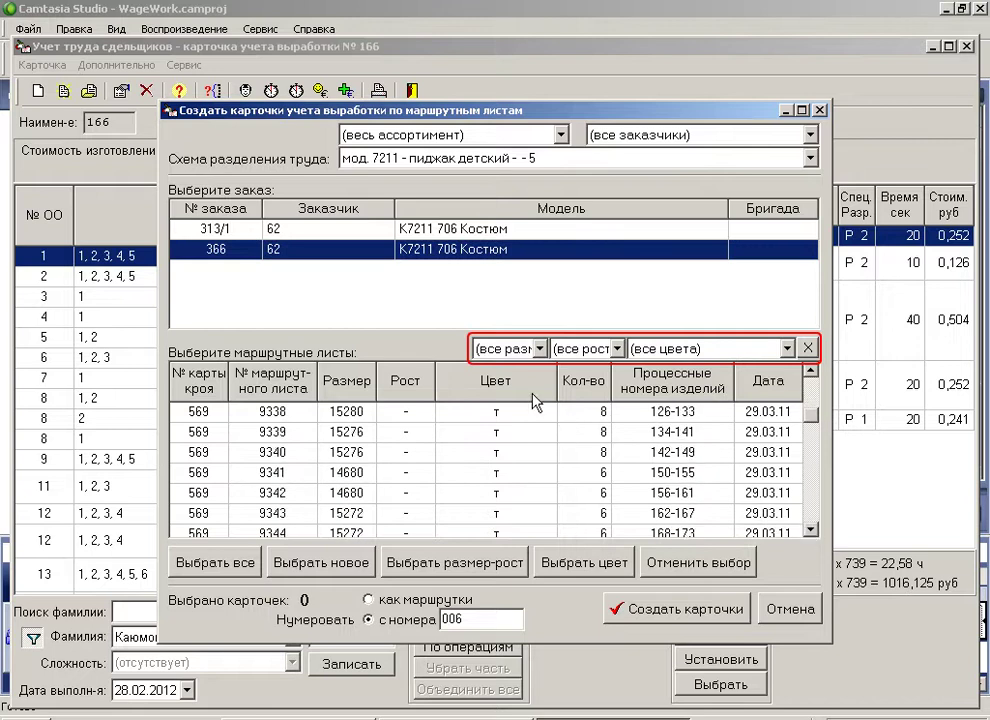
- Check the size, height and colour filter options for the route sheets, keeping all sizes, all heights and all colours
click(530, 350)
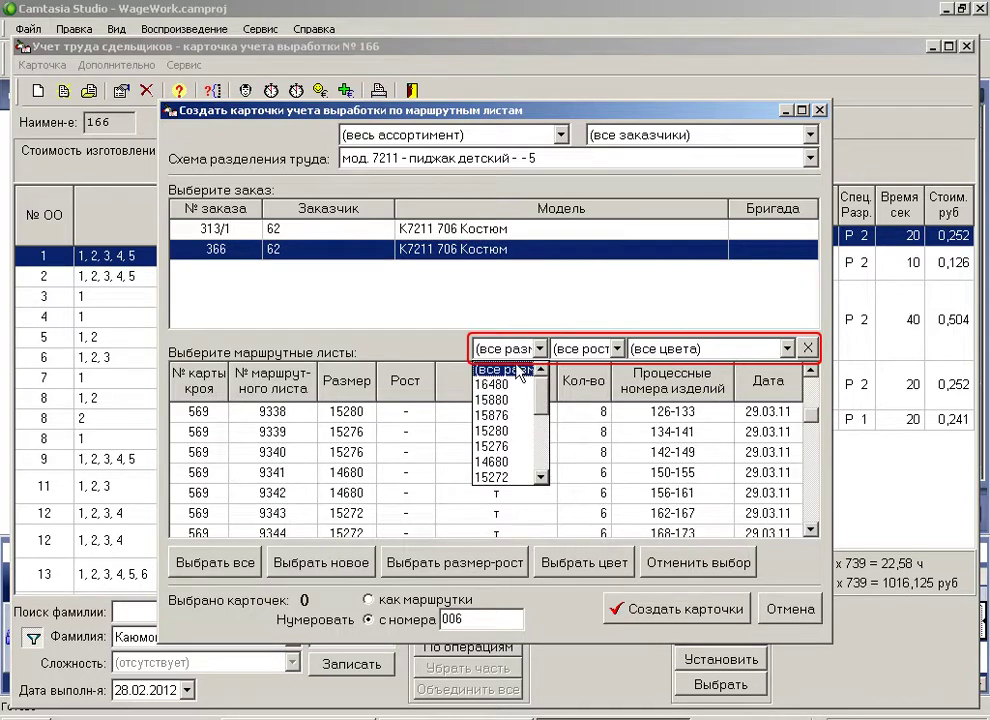
click(513, 366)
click(582, 349)
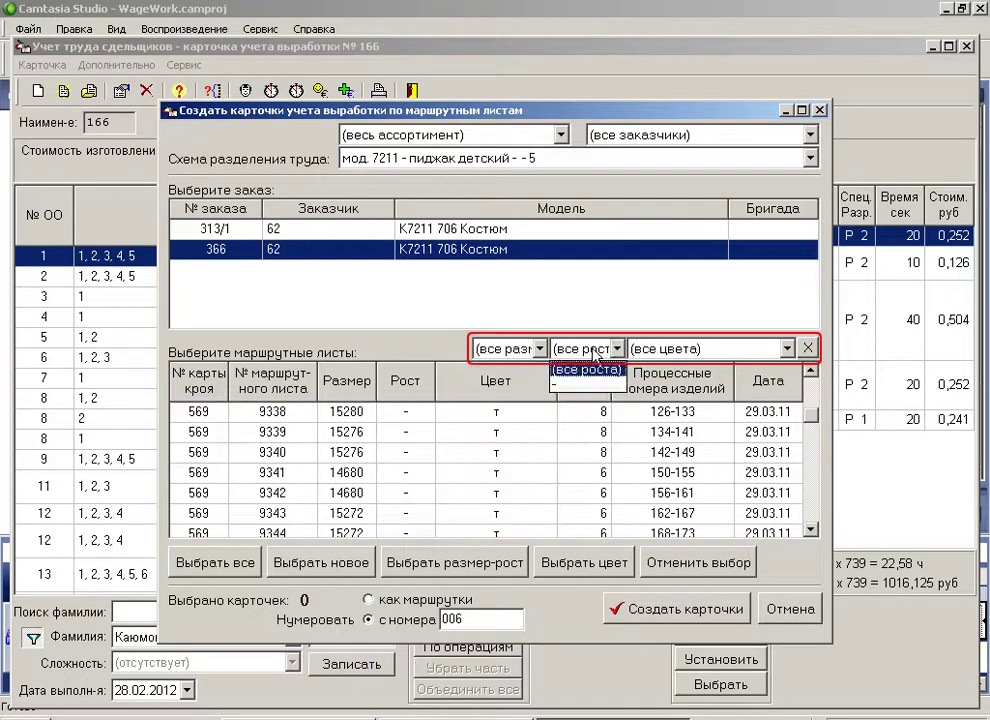
click(582, 369)
click(648, 352)
click(649, 357)
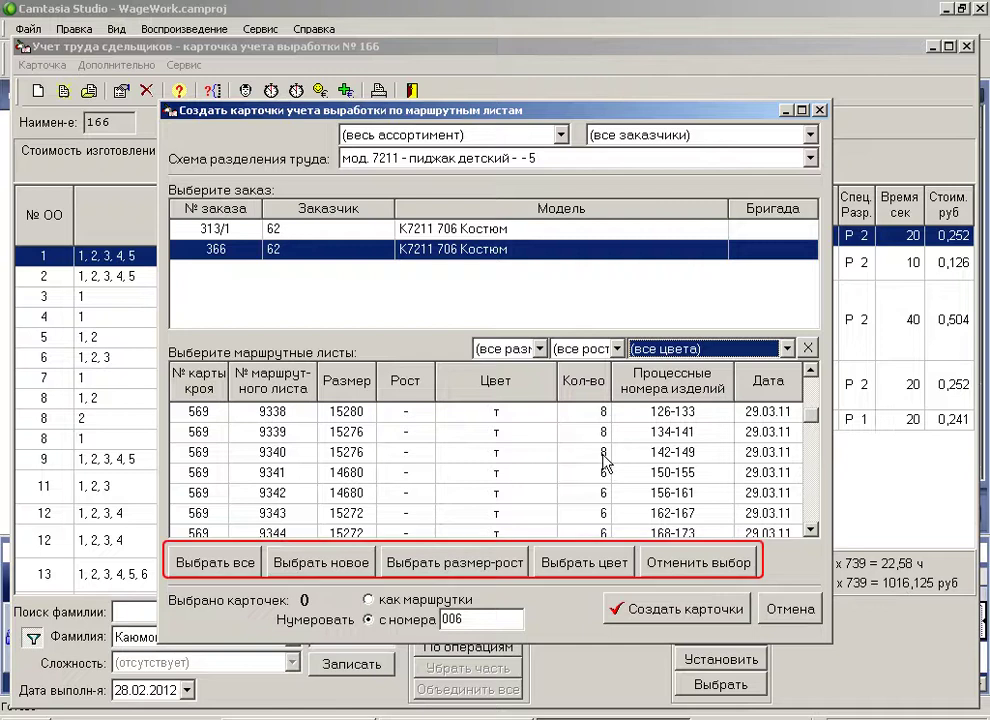
- Select all the order's route sheets, number the cards like the route sheets, and create the cards
click(237, 566)
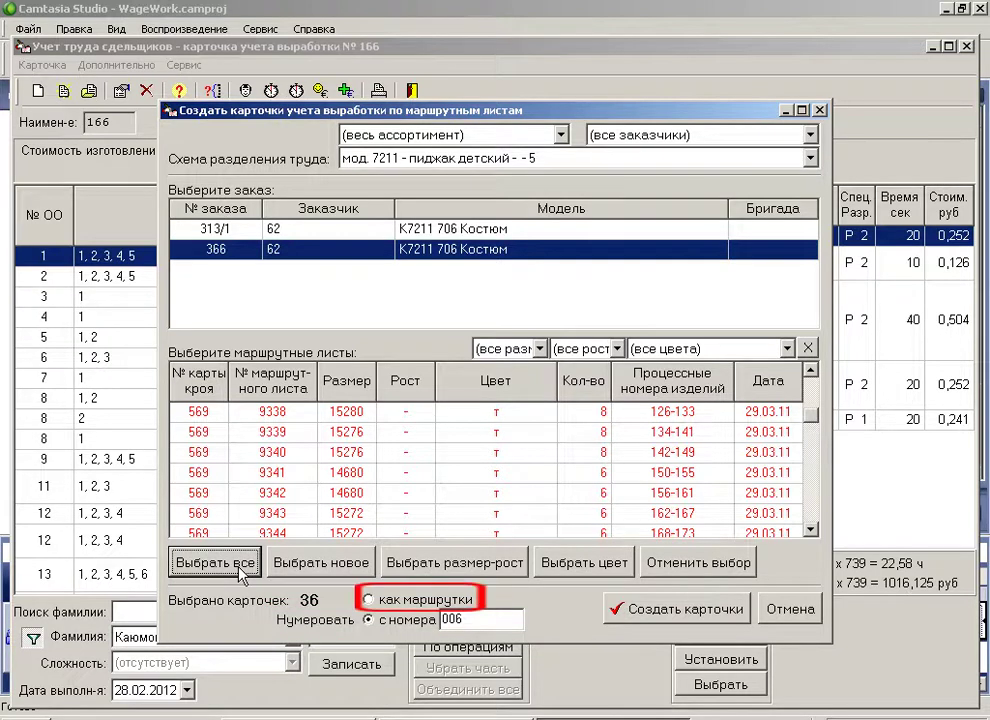
click(372, 601)
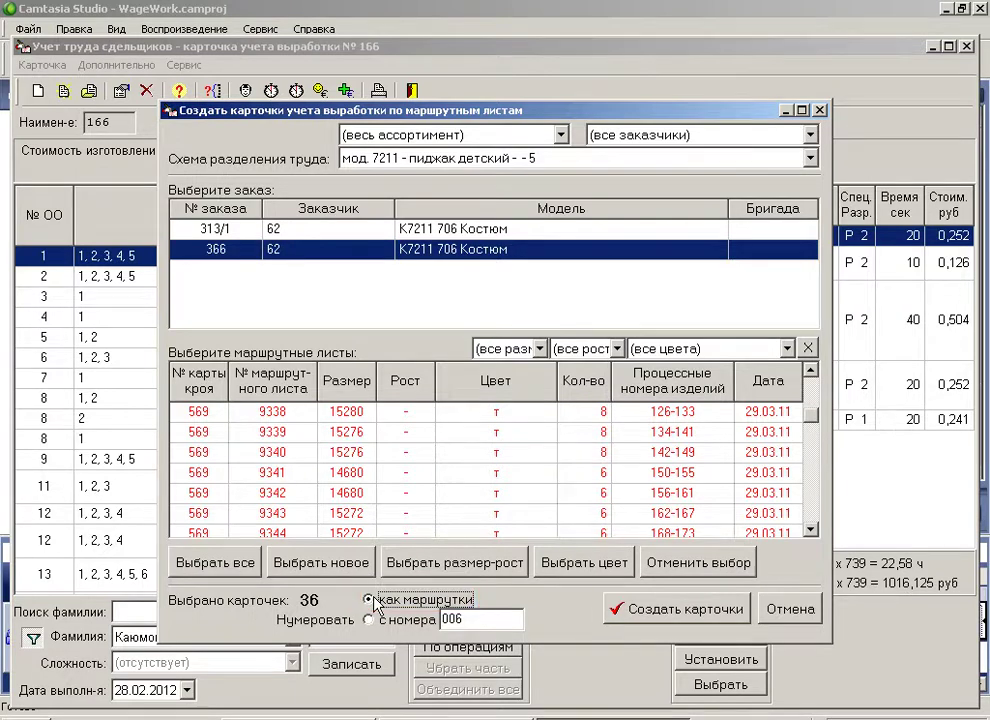
click(681, 622)
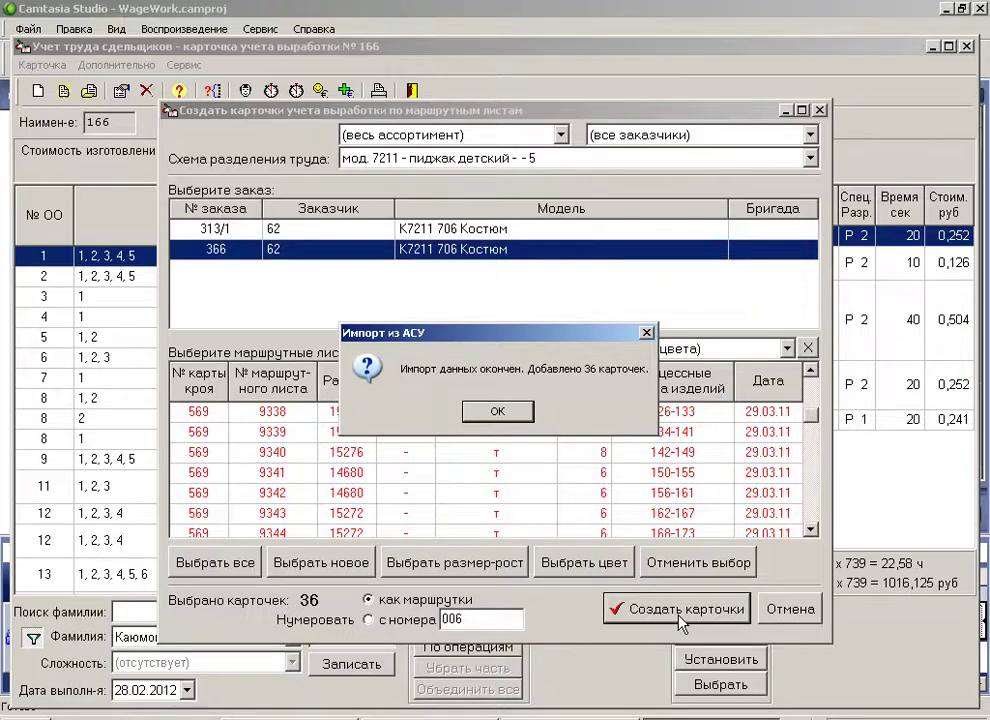
click(524, 416)
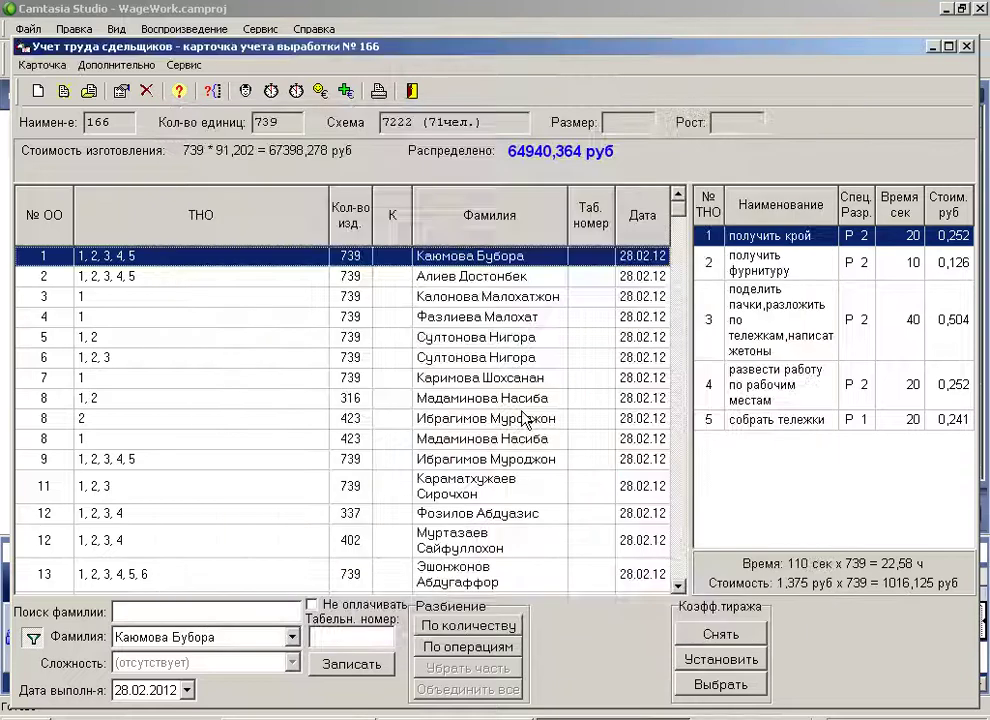